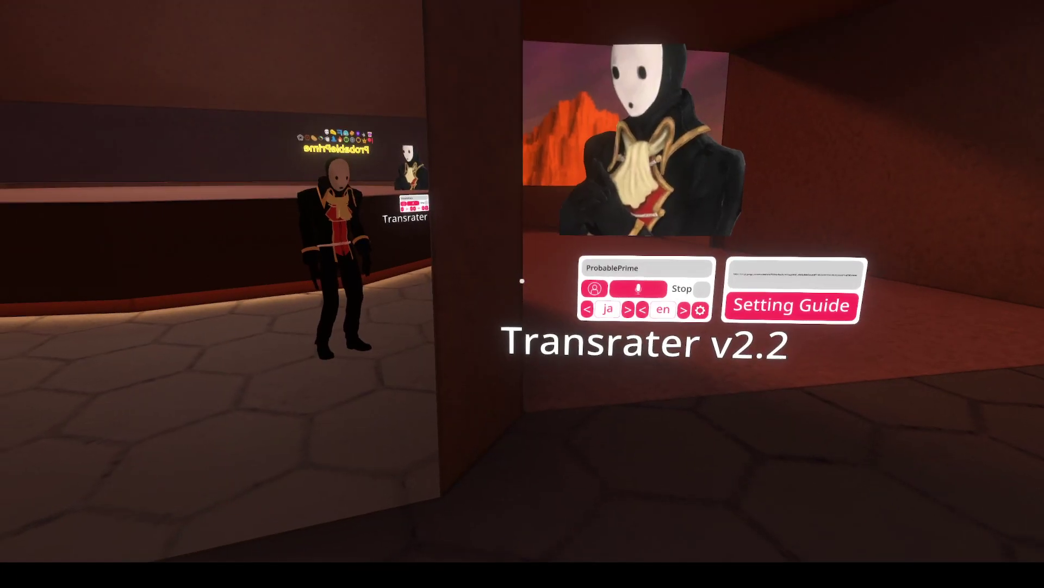
# Walk up to the Transrater v2.2 panel and step back to look over the room.
pyautogui.press('w')
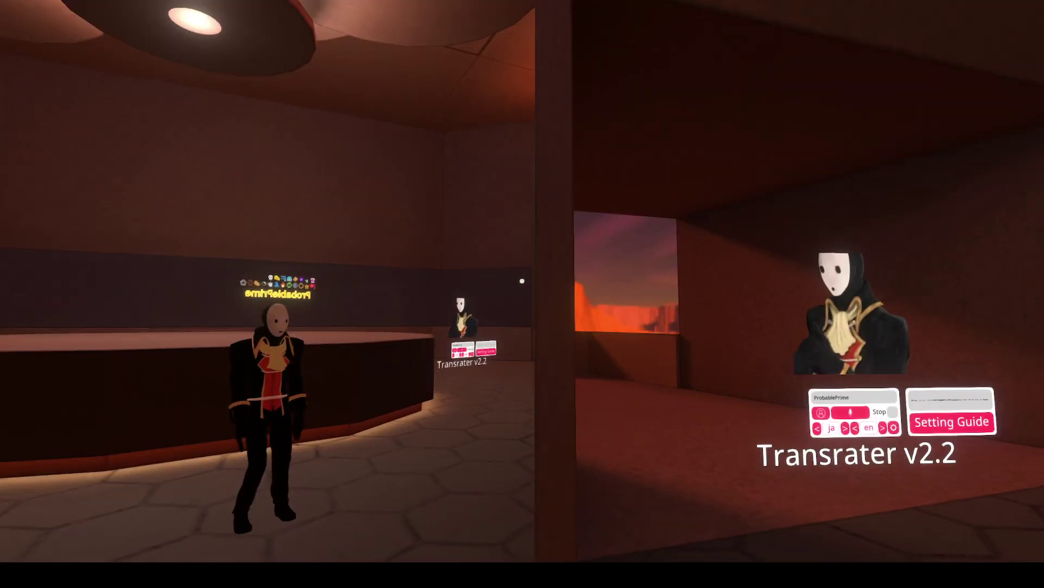
pyautogui.press('w')
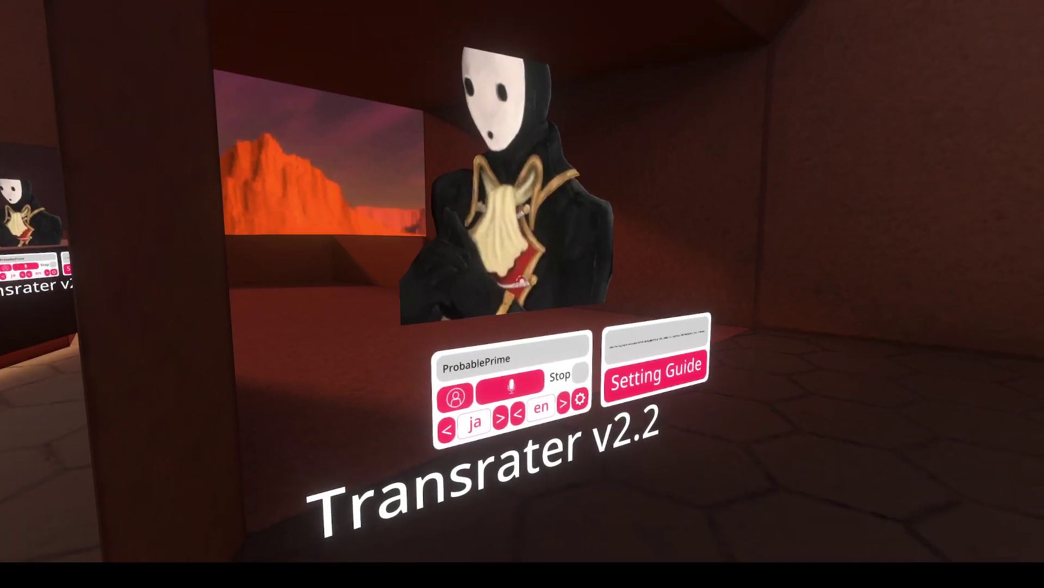
pyautogui.press('s')
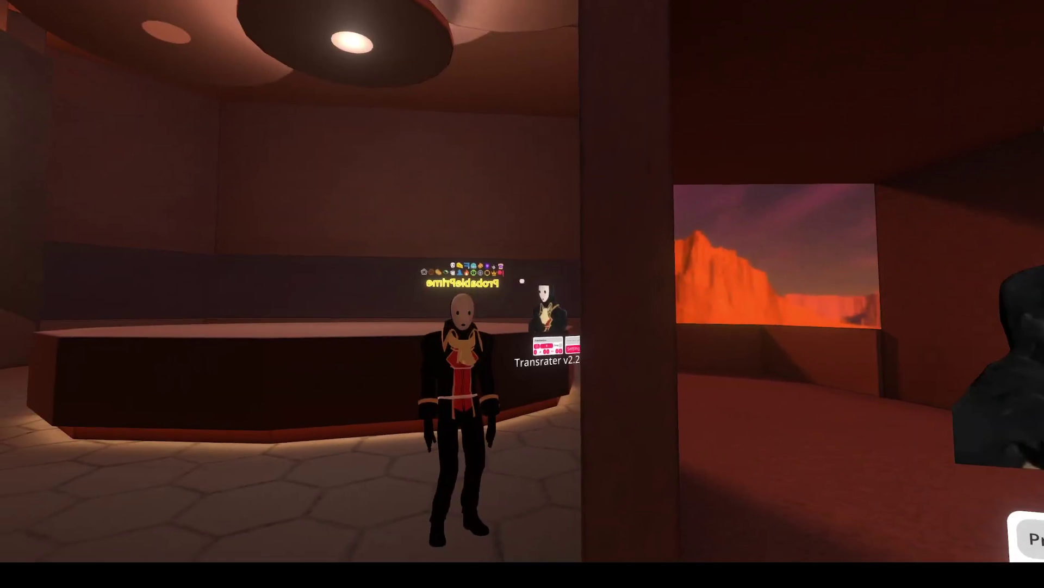
pyautogui.press('w')
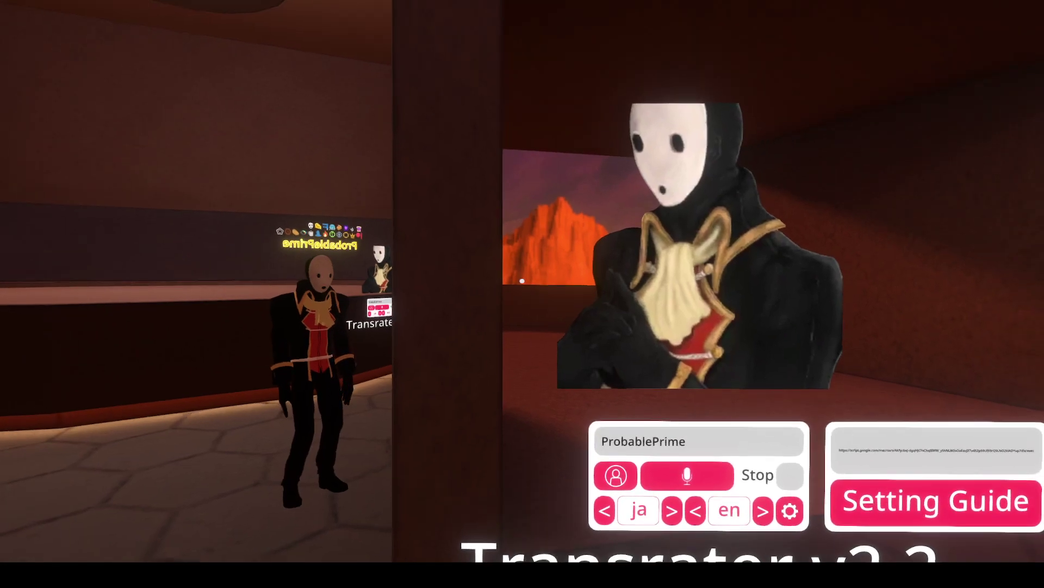
pyautogui.press('s')
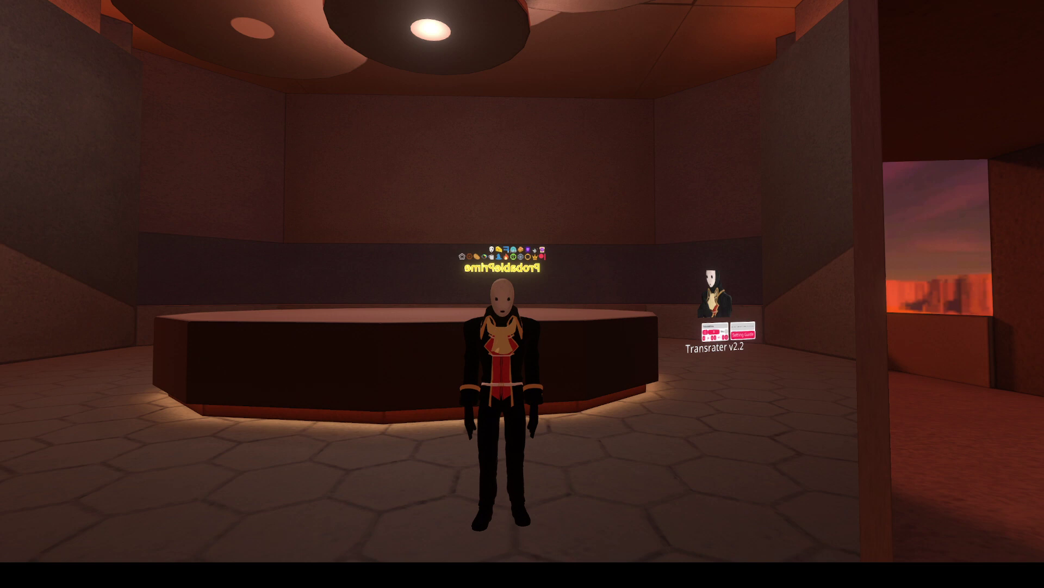
# Spawn EE_Item 翻訳ツールv2.2 from the Translator 翻訳機 inventory folder into the world.
pyautogui.press('Escape')
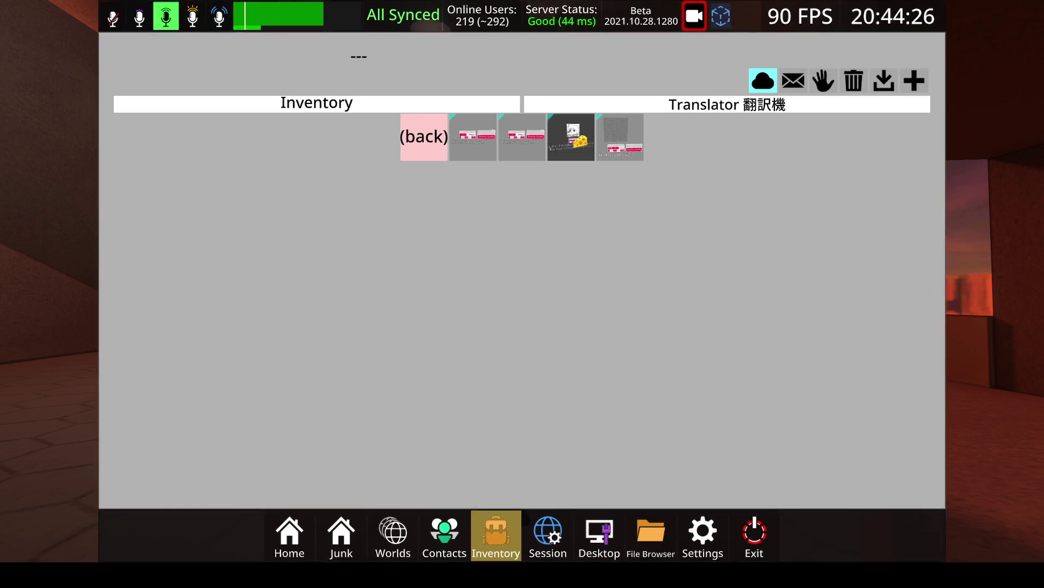
pyautogui.click(621, 154)
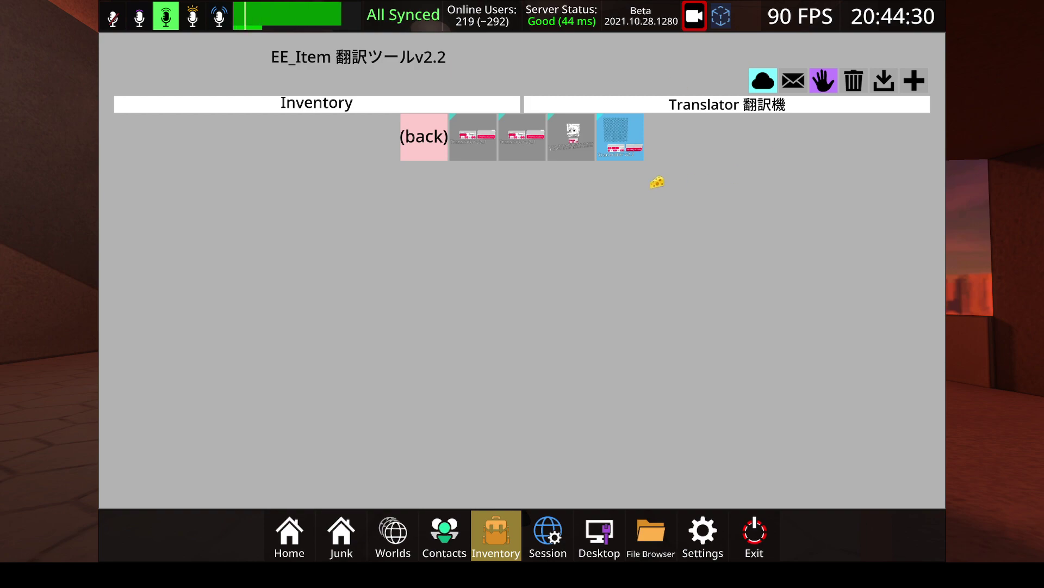
pyautogui.press('Escape')
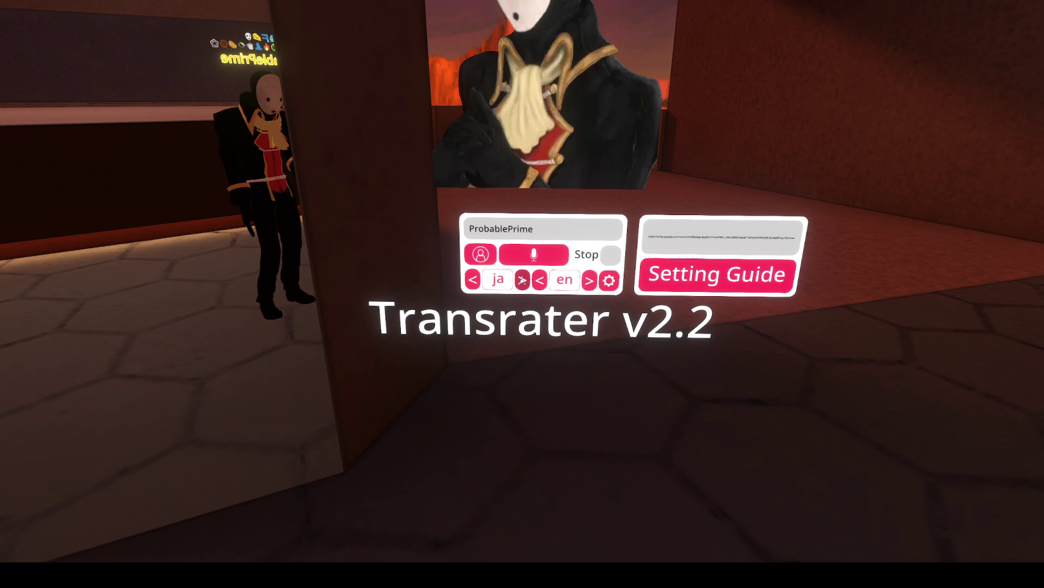
# Set the Transrater panel's source language to en and step the target language to ja.
pyautogui.click(522, 279)
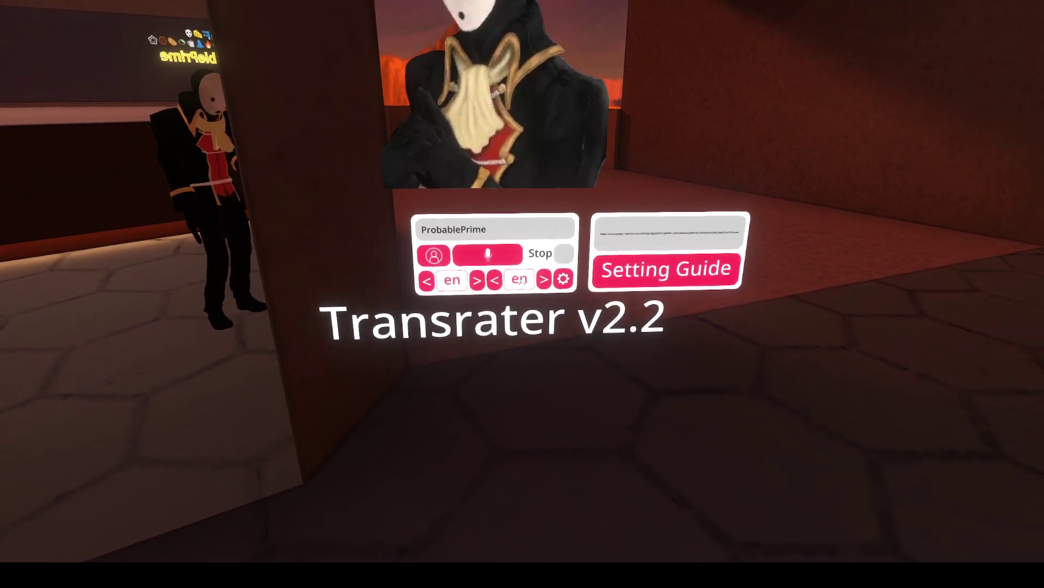
pyautogui.click(528, 281)
pyautogui.click(527, 280)
pyautogui.click(480, 282)
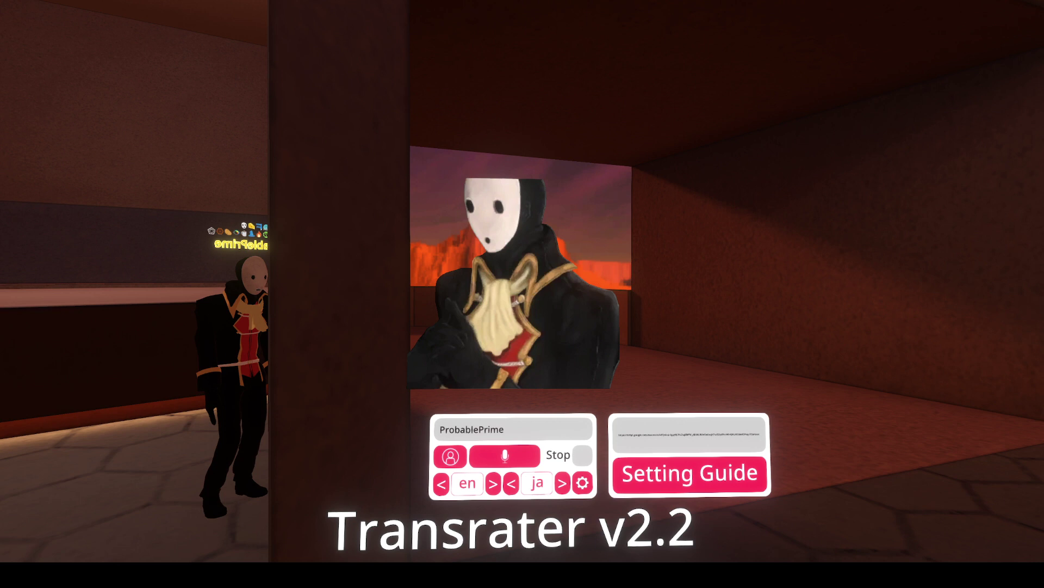
pyautogui.press('Escape')
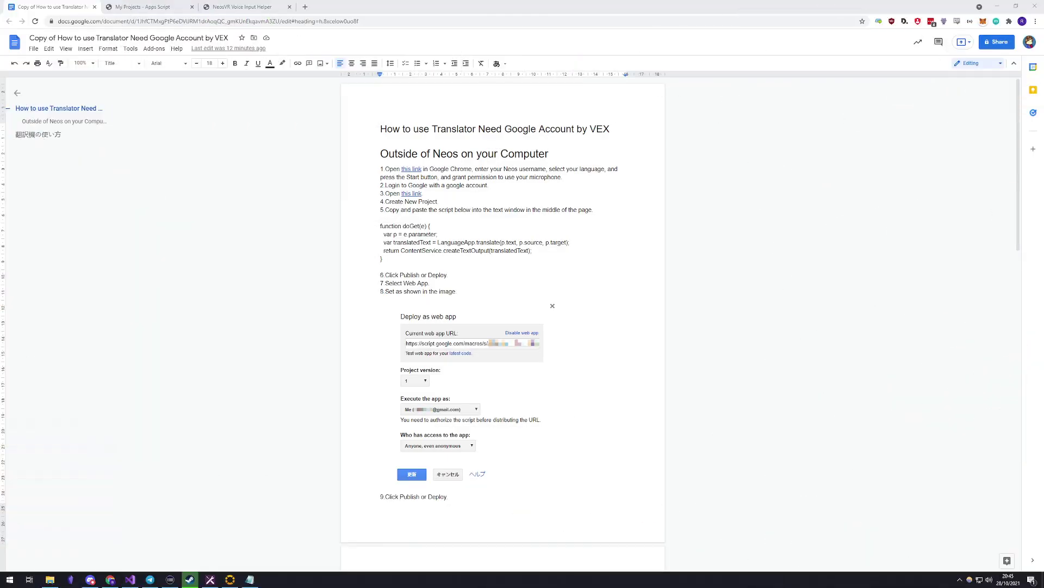
# Open step 1's voice helper page in a new tab, enter the Neos username, and choose English.
pyautogui.click(409, 168)
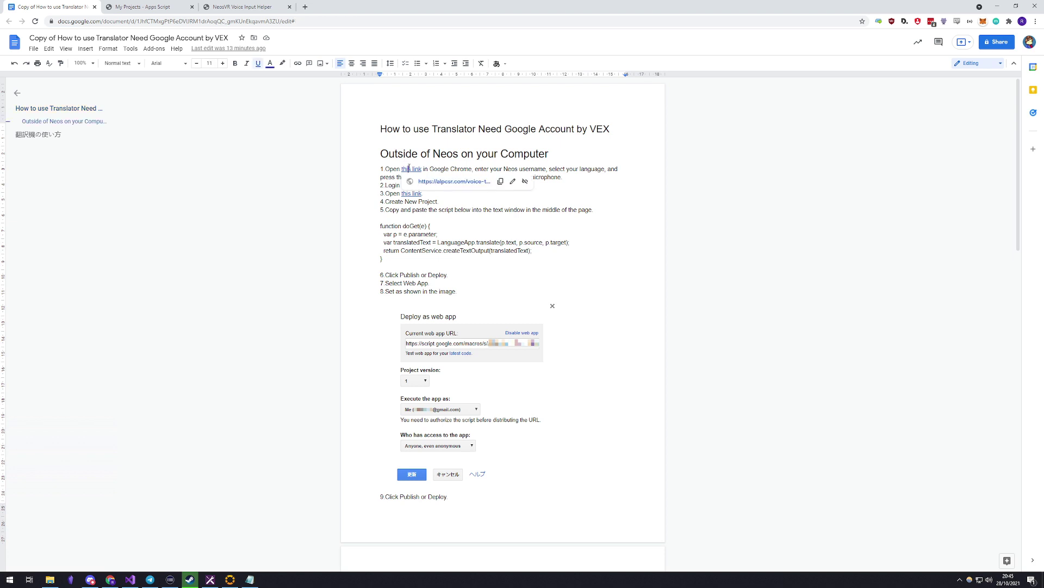
pyautogui.click(429, 181)
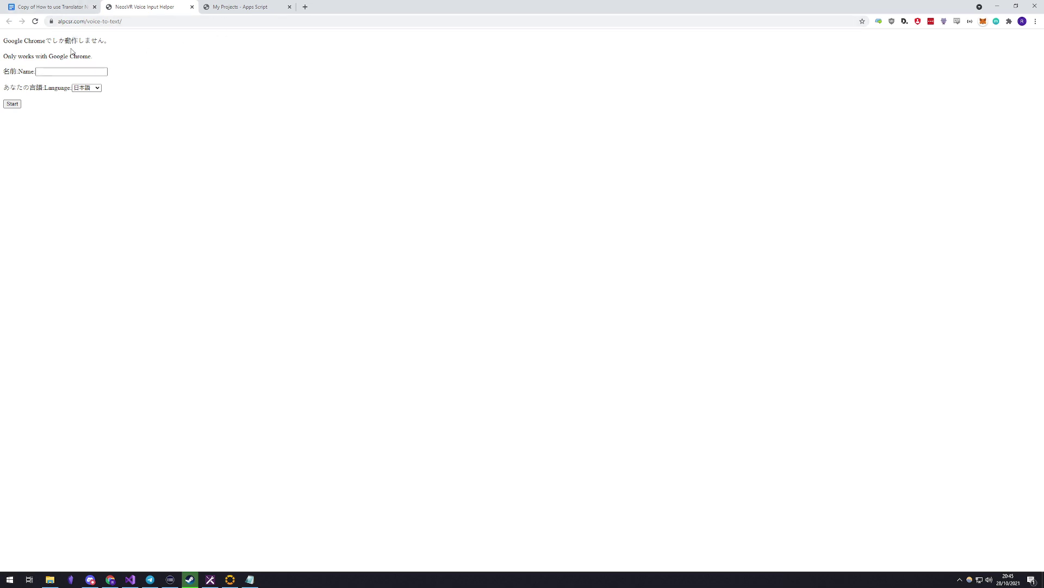
pyautogui.click(46, 70)
pyautogui.click(93, 89)
pyautogui.click(89, 121)
pyautogui.click(87, 124)
# Back in the guide document, reveal the address behind step 3's link.
pyautogui.click(50, 7)
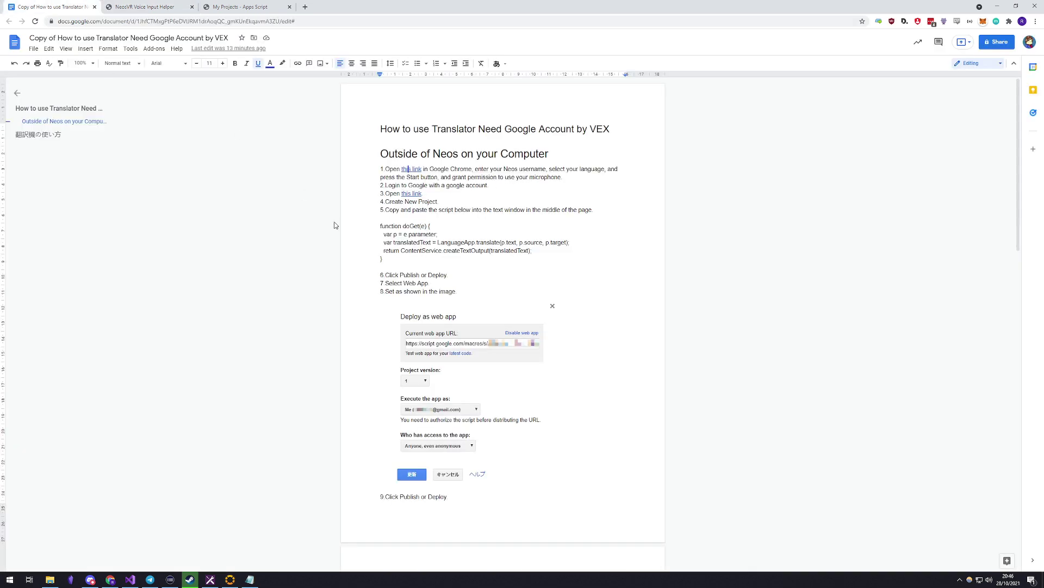
pyautogui.click(391, 193)
pyautogui.click(413, 193)
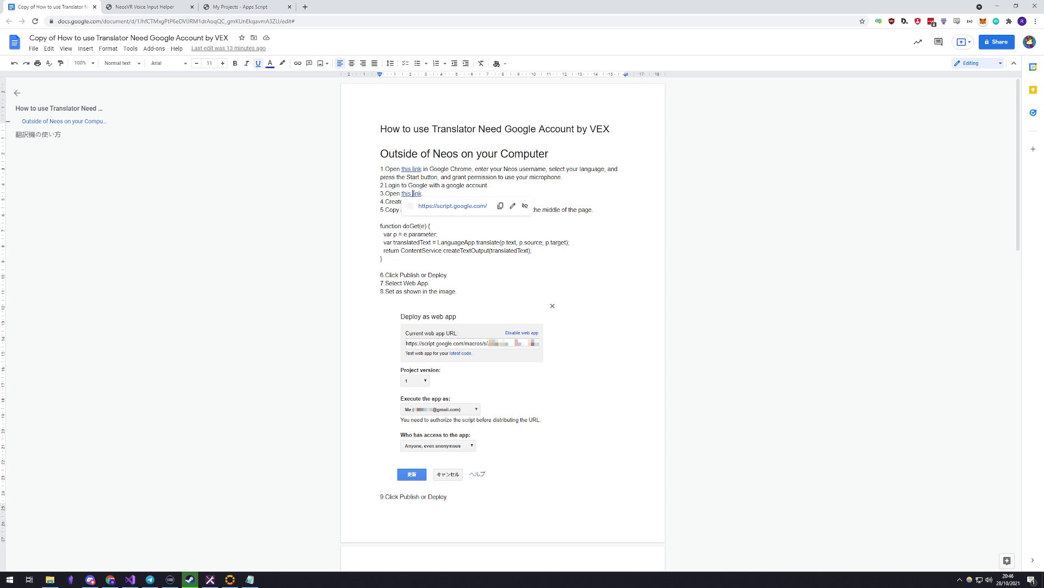
# Create a new Apps Script project and delete the default myFunction starter code.
pyautogui.click(246, 7)
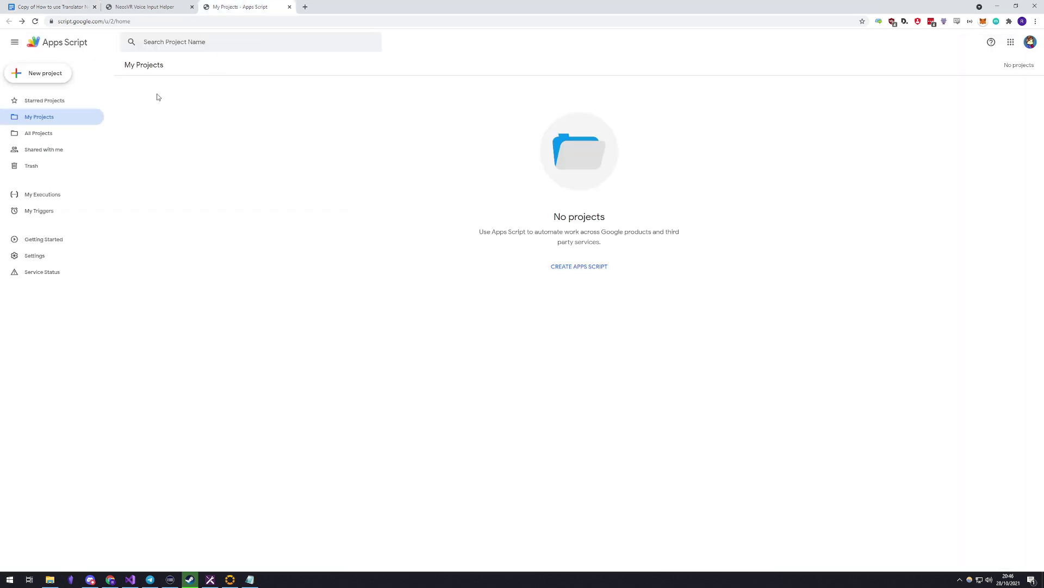
pyautogui.hotkey('ctrl', '+')
pyautogui.hotkey('ctrl', '+')
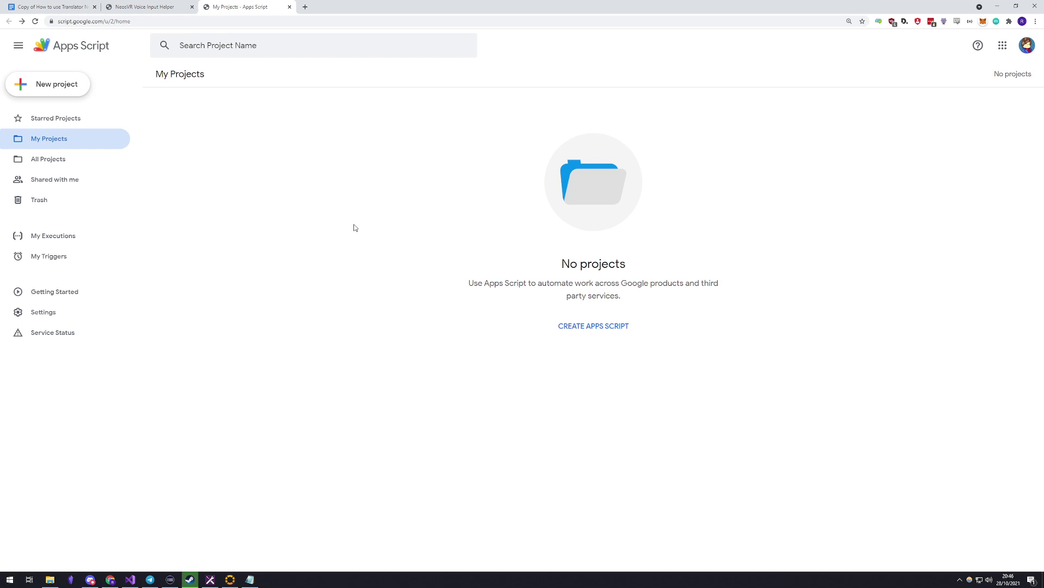
pyautogui.click(69, 92)
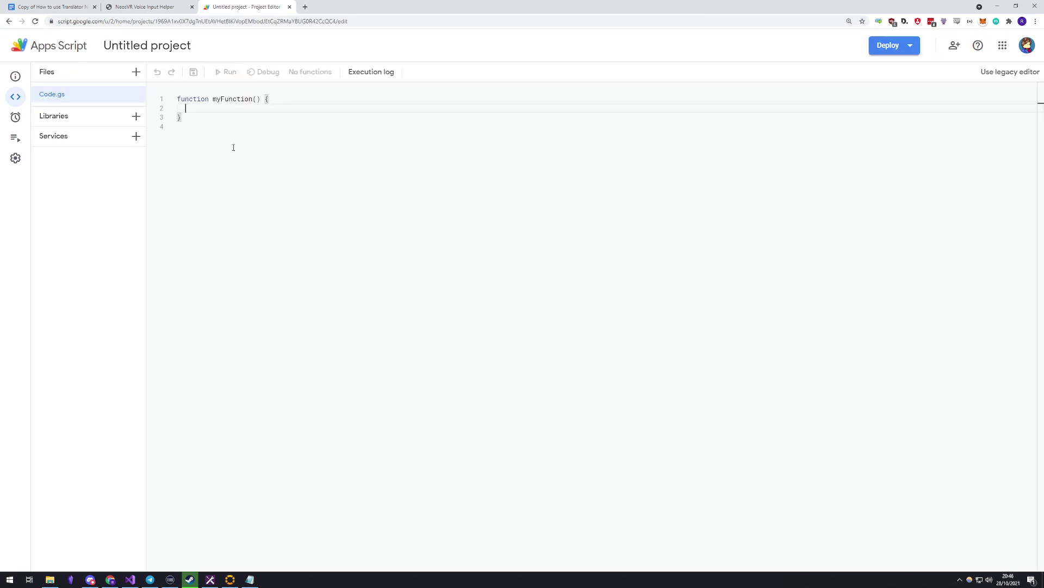
pyautogui.moveTo(216, 140); pyautogui.dragTo(140, 89)
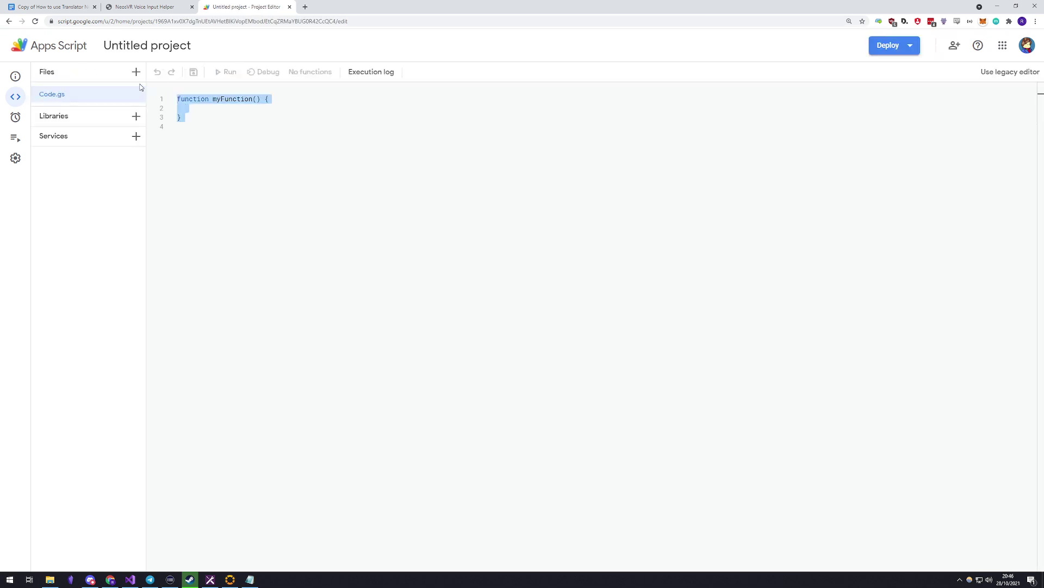
pyautogui.press('BackSpace')
# Copy the doGet block from the guide, paste it into Code.gs, and save the project.
pyautogui.click(52, 6)
pyautogui.click(437, 234)
pyautogui.moveTo(372, 246); pyautogui.dragTo(366, 228)
pyautogui.hotkey('ctrl', 'c')
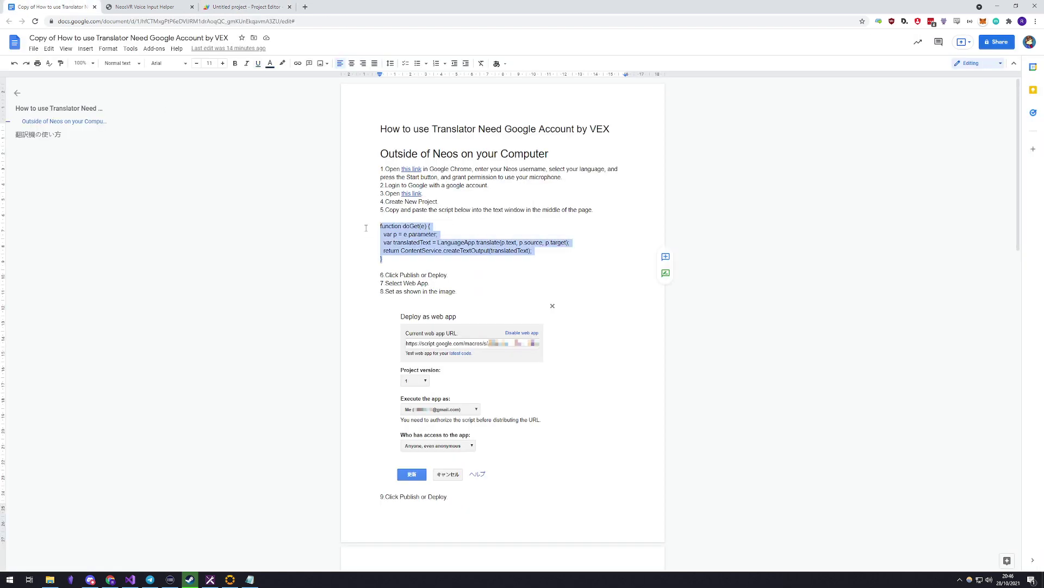
pyautogui.click(232, 9)
pyautogui.hotkey('ctrl', 'v')
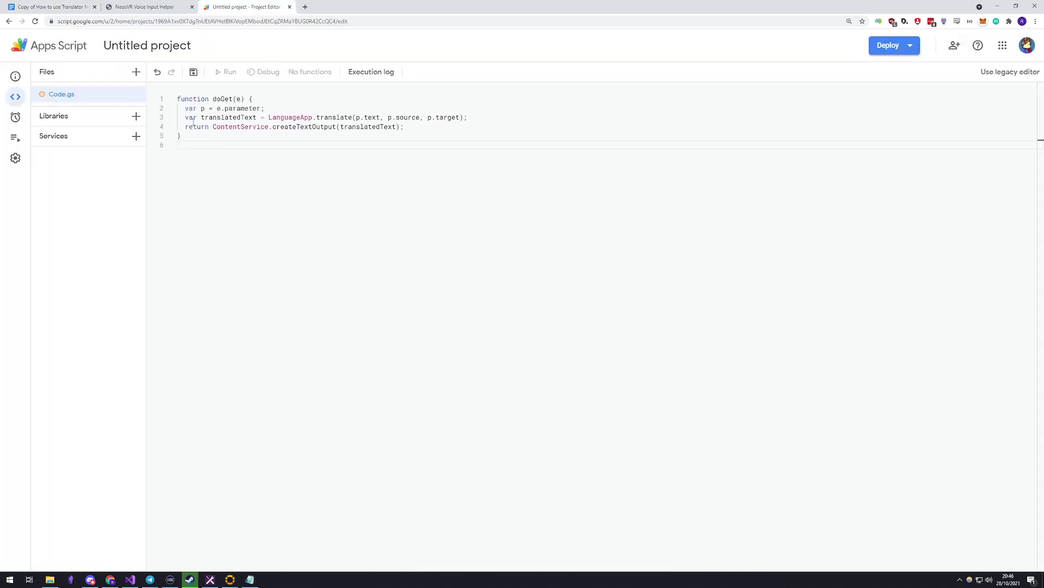
pyautogui.click(194, 73)
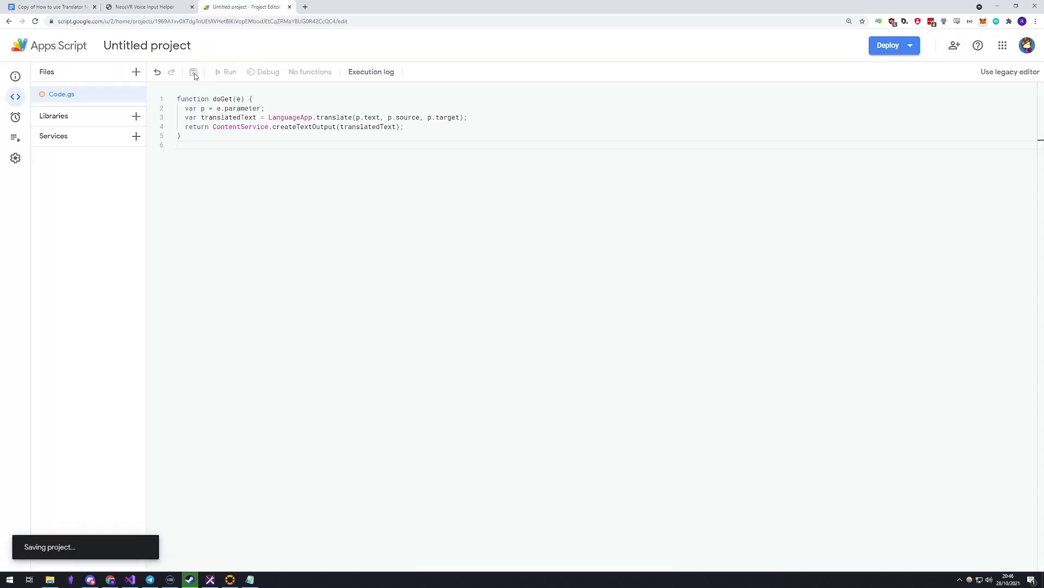
# Create a new Web app deployment described 'Test' with access set to Anyone, and deploy it.
pyautogui.click(892, 54)
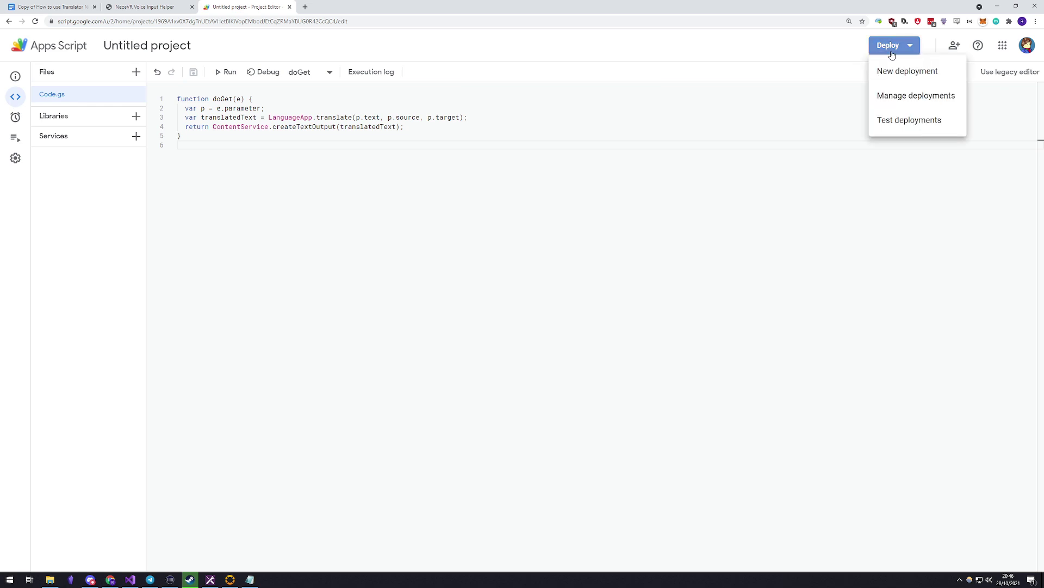
pyautogui.click(903, 71)
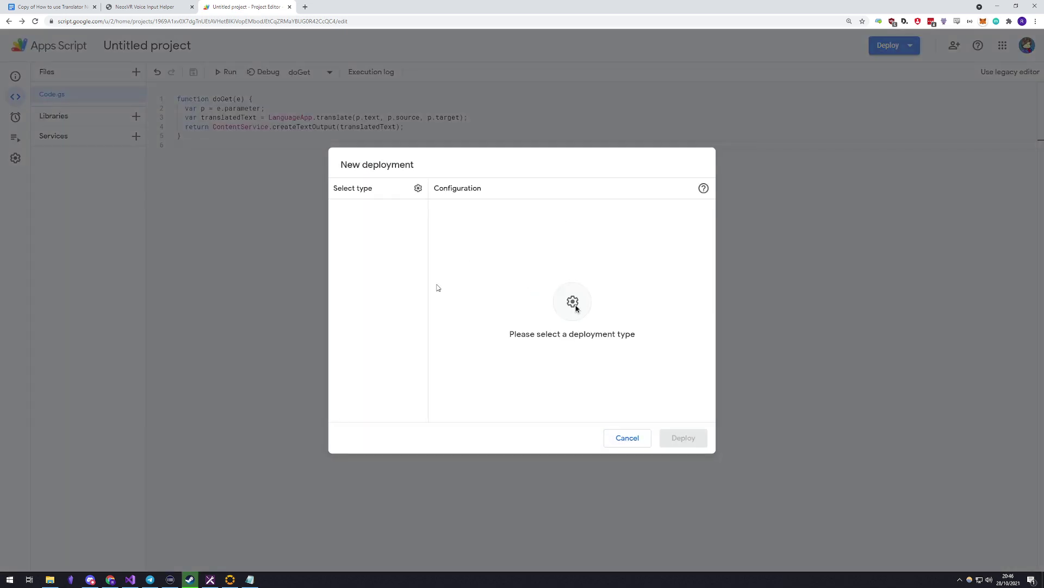
pyautogui.click(418, 188)
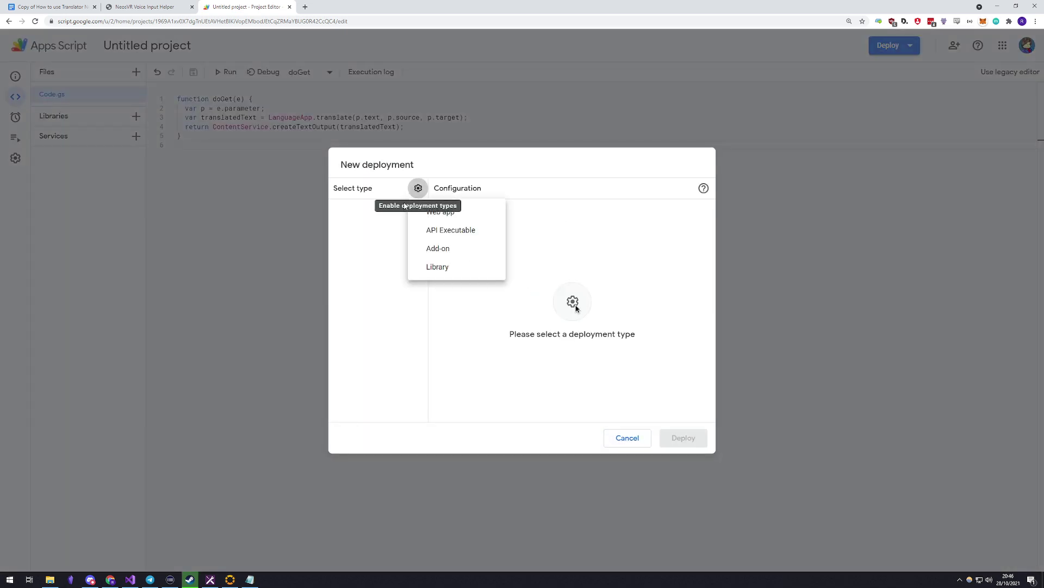
pyautogui.click(437, 212)
pyautogui.click(518, 234)
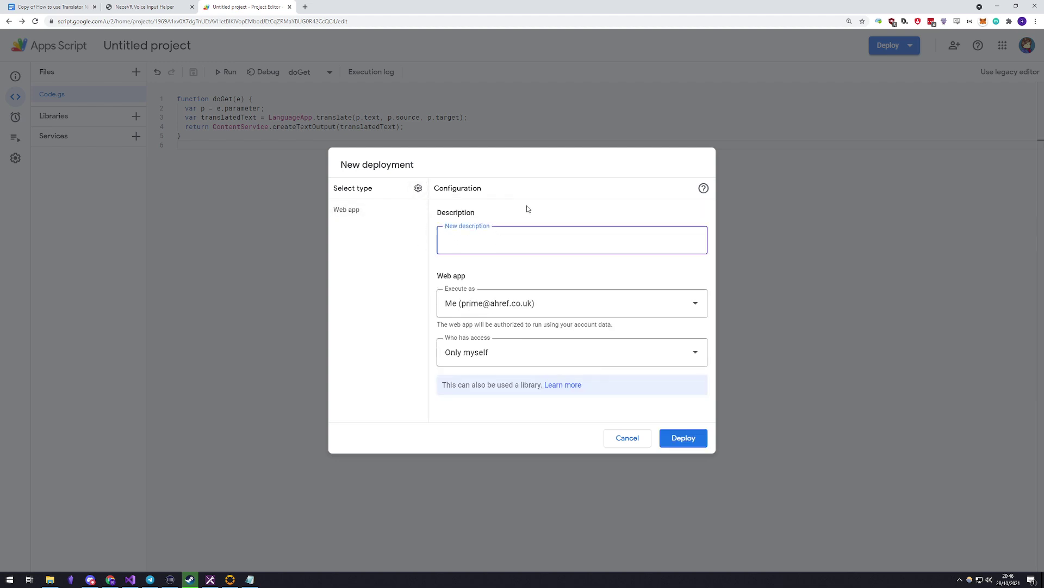
pyautogui.write('Test')
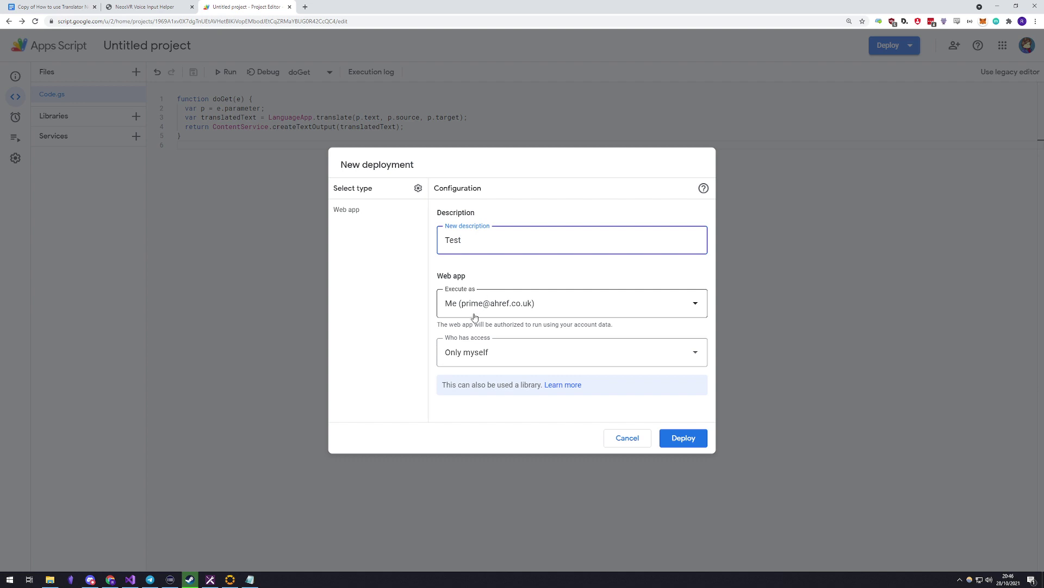
pyautogui.click(476, 353)
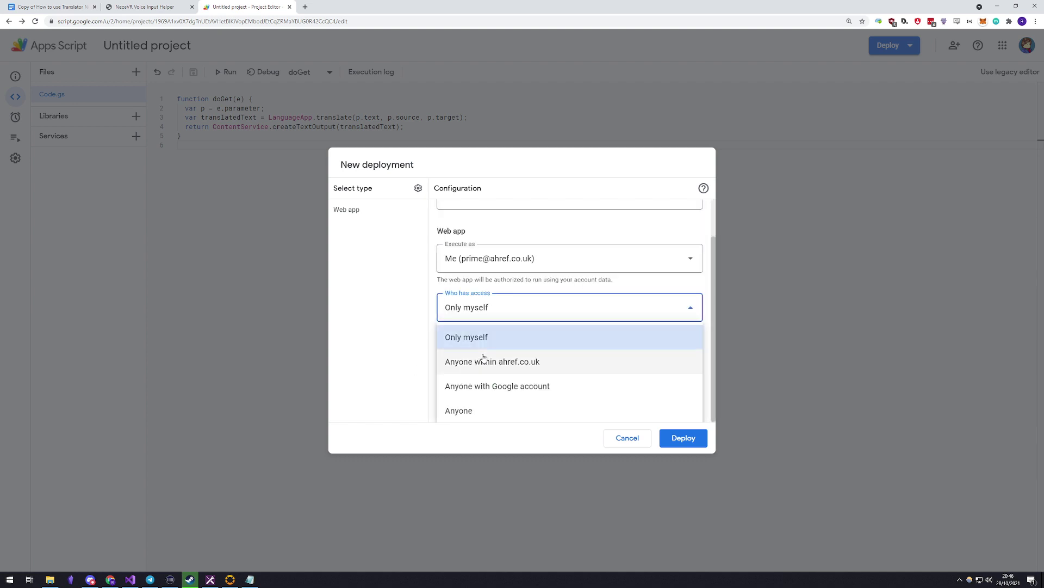
pyautogui.click(465, 416)
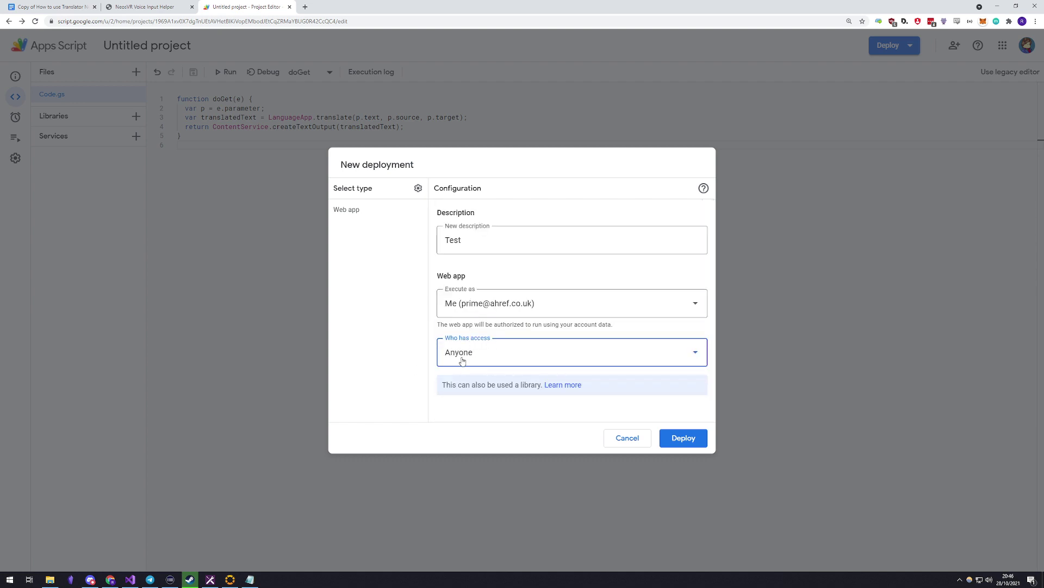
pyautogui.click(684, 439)
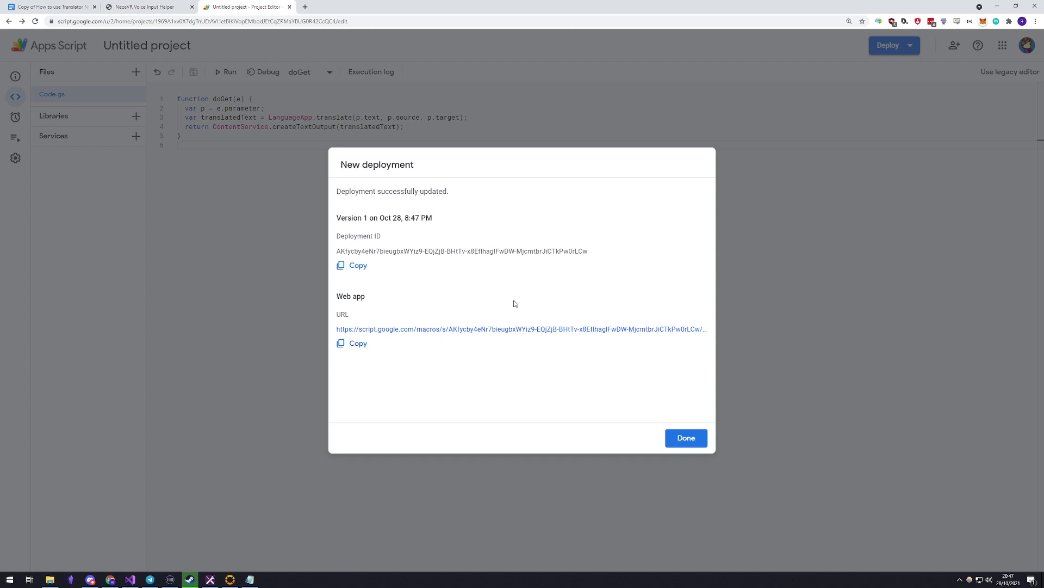
# Copy the Web app URL from the deployment dialog.
pyautogui.click(362, 343)
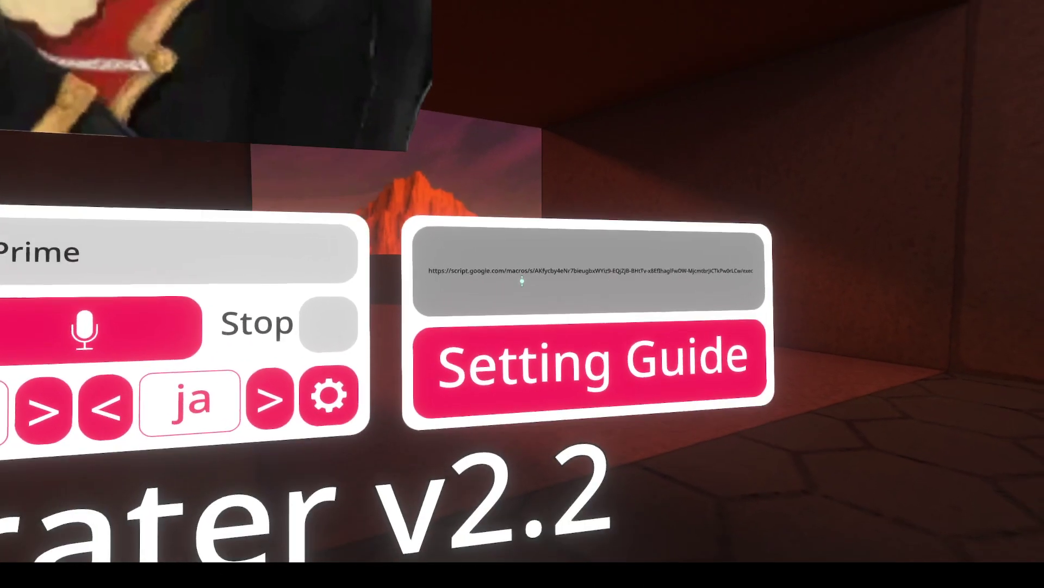
# Replace the Transrater panel's URL field contents with the copied web app URL.
pyautogui.click(522, 281)
pyautogui.hotkey('ctrl', 'a')
pyautogui.press('BackSpace')
pyautogui.hotkey('ctrl', 'v')
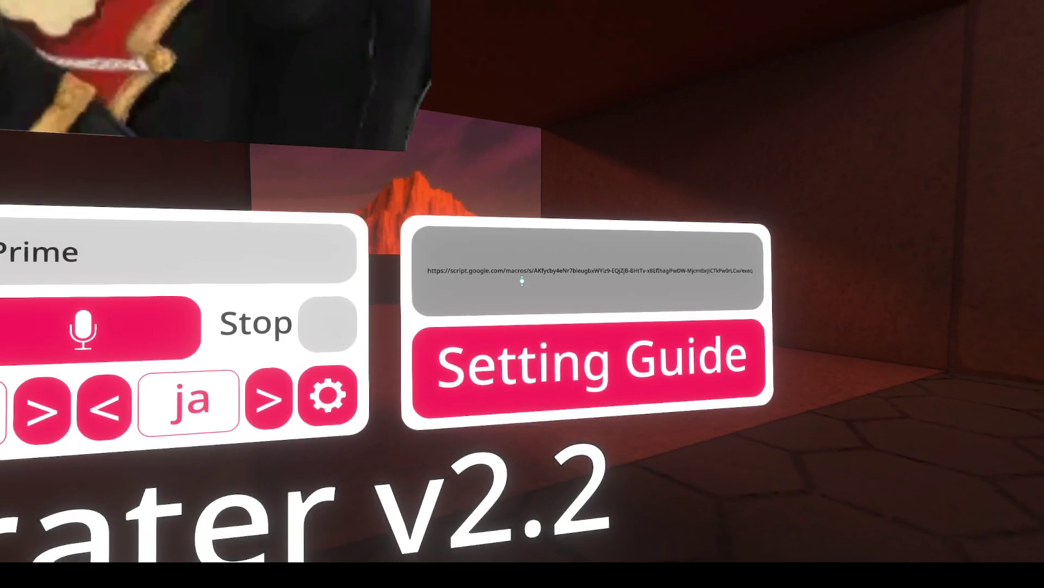
pyautogui.press('Return')
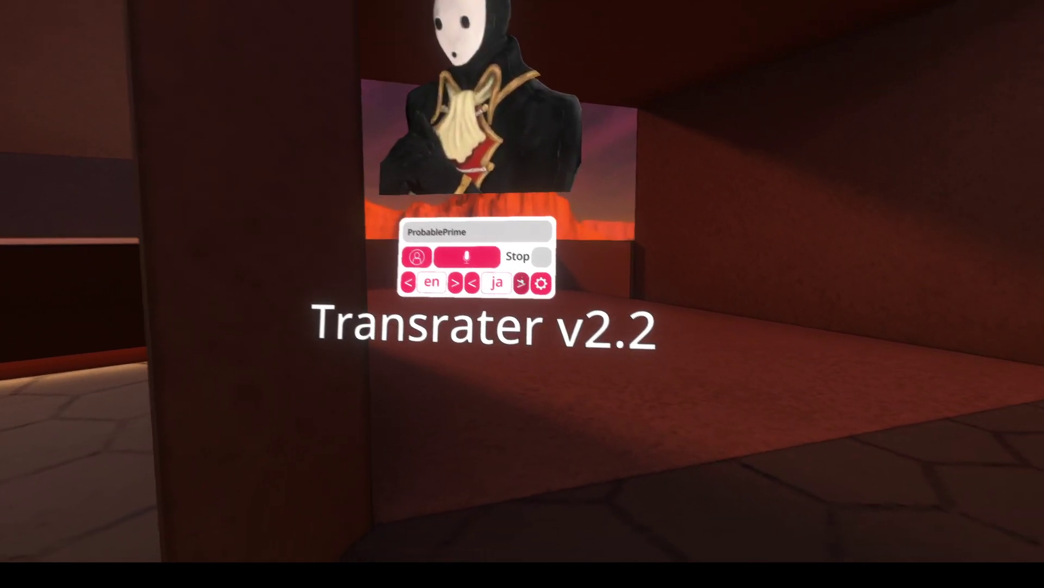
pyautogui.press('Escape')
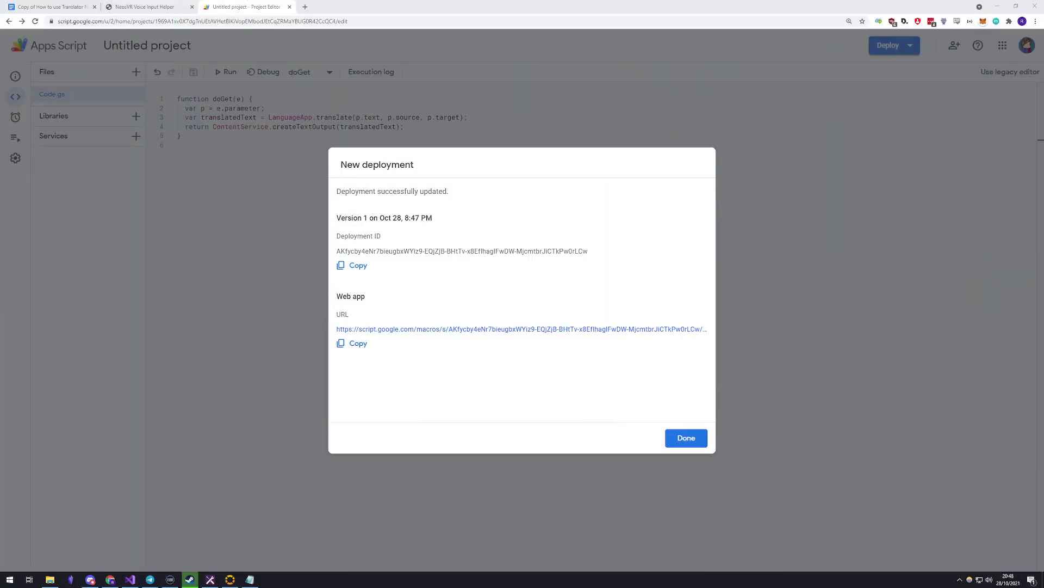
# Start voice recognition on the NeosVR Voice Input Helper tab, then switch back to Neos.
pyautogui.click(150, 7)
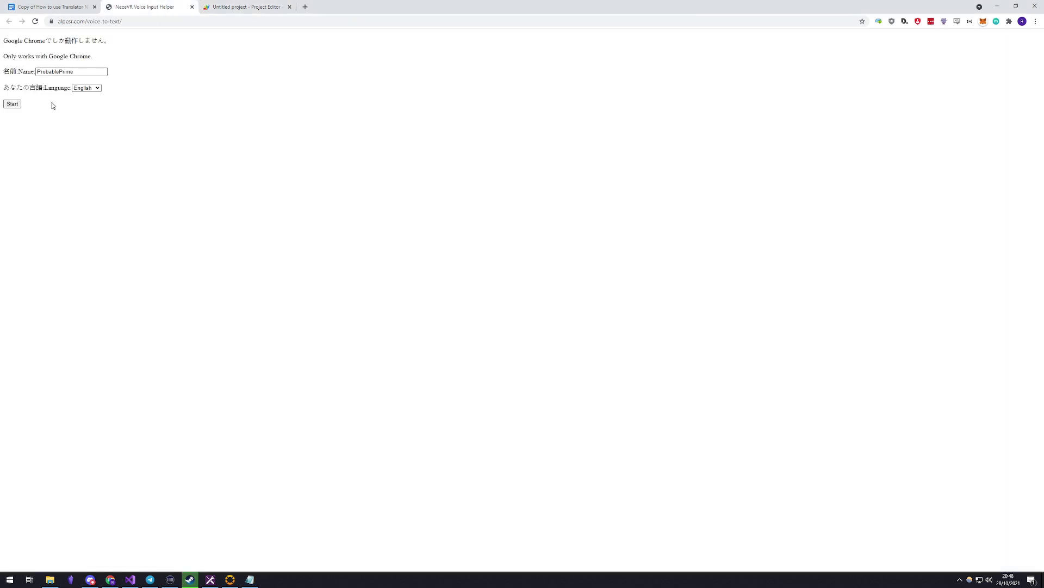
pyautogui.click(13, 105)
pyautogui.hotkey('alt', 'Tab')
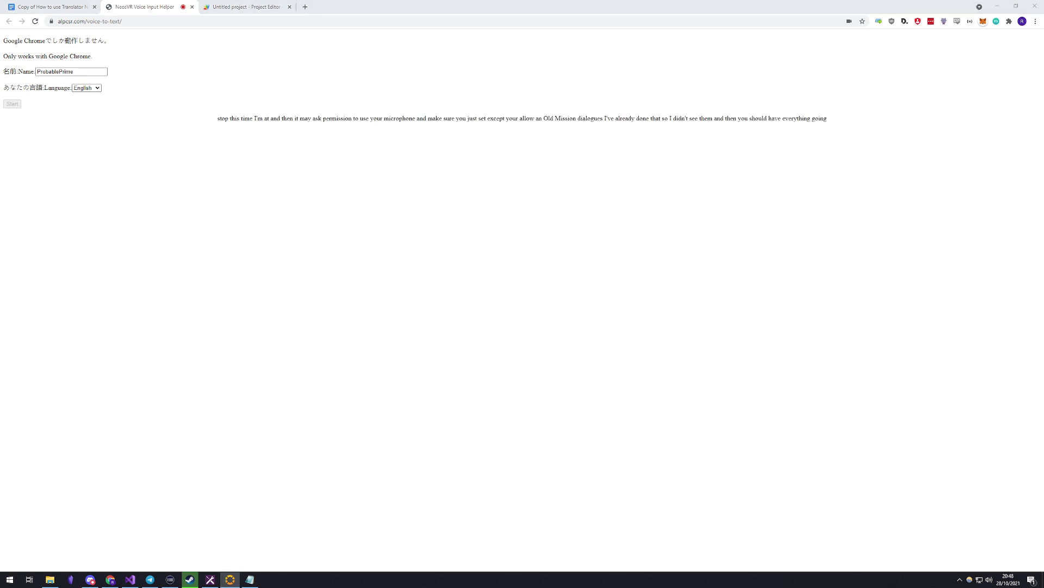